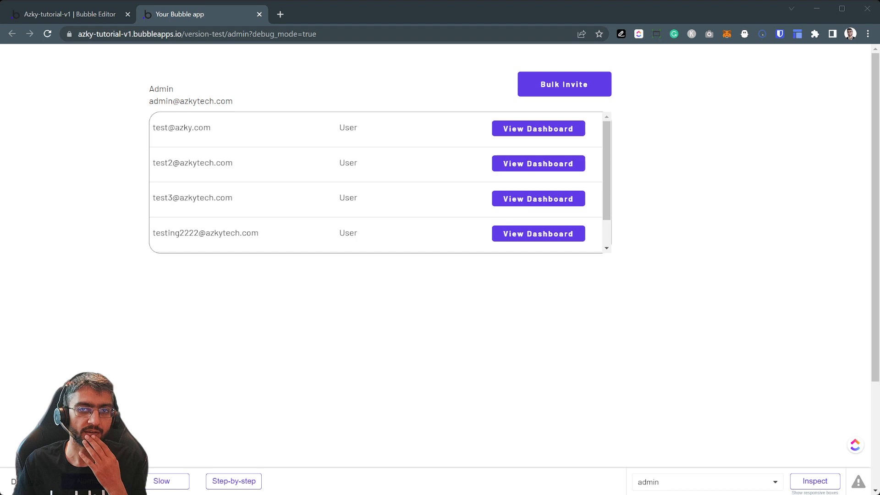
- Paste the example invite lines twice into the Bulk Invite popup's multiline field, giving four email-and-role lines
click(564, 84)
click(362, 137)
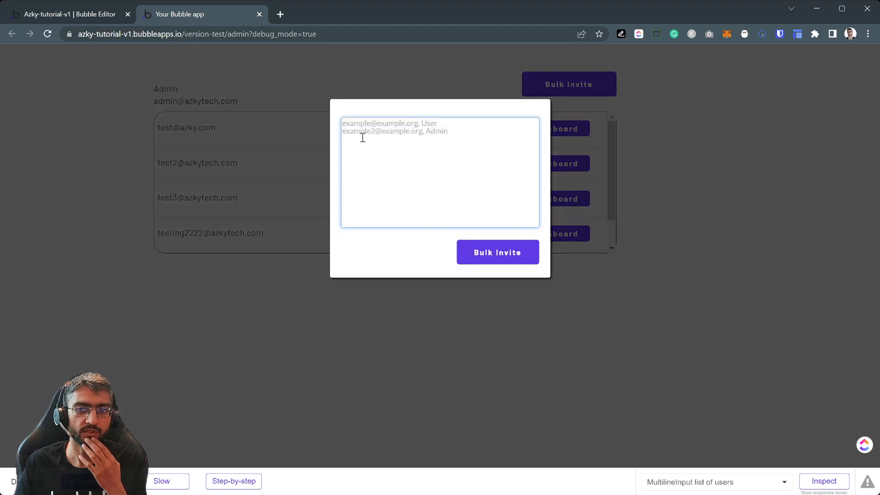
key(ctrl+v)
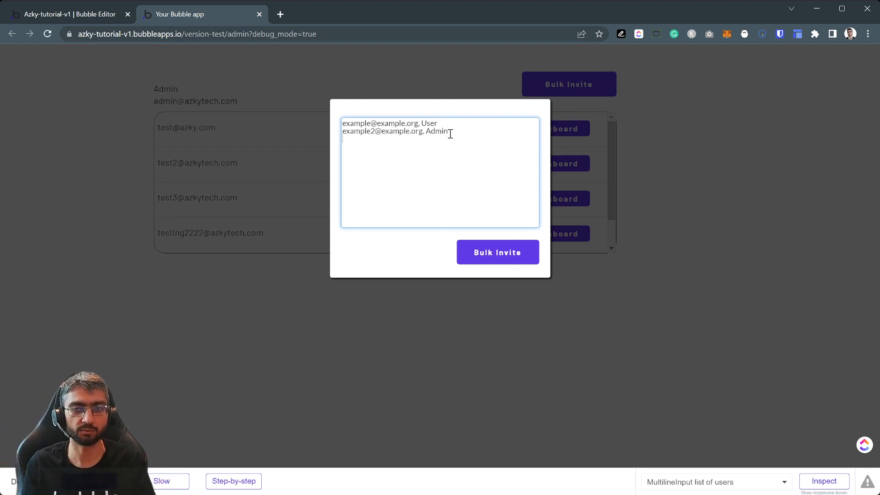
key(ctrl+v)
text(3)
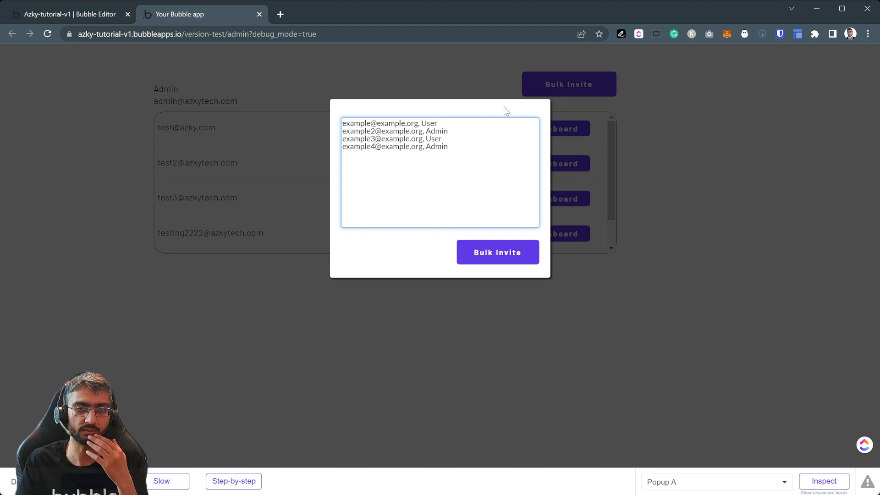
- Submit the bulk invite for the four addresses and go to the editor's App data users table
click(476, 259)
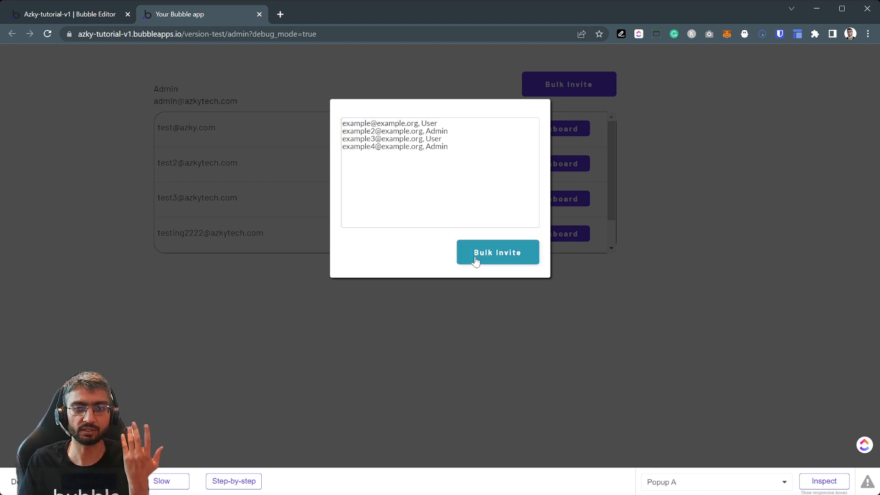
scroll(349, 178, down, 1)
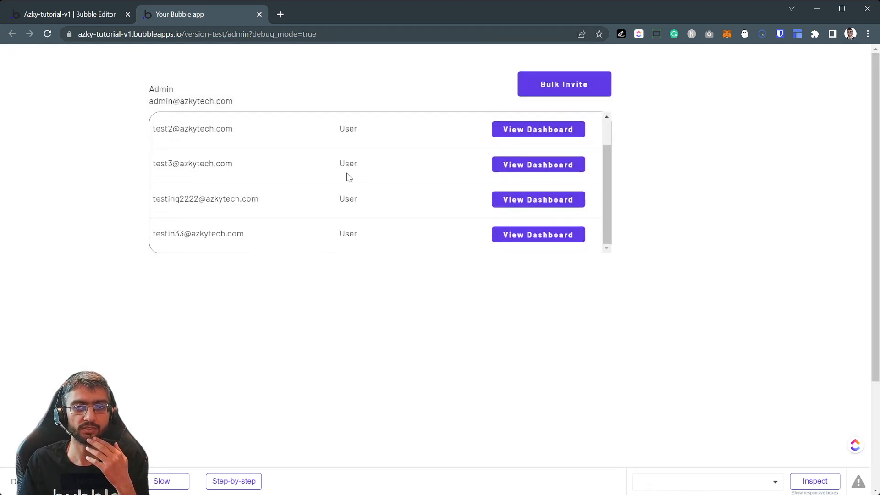
click(69, 14)
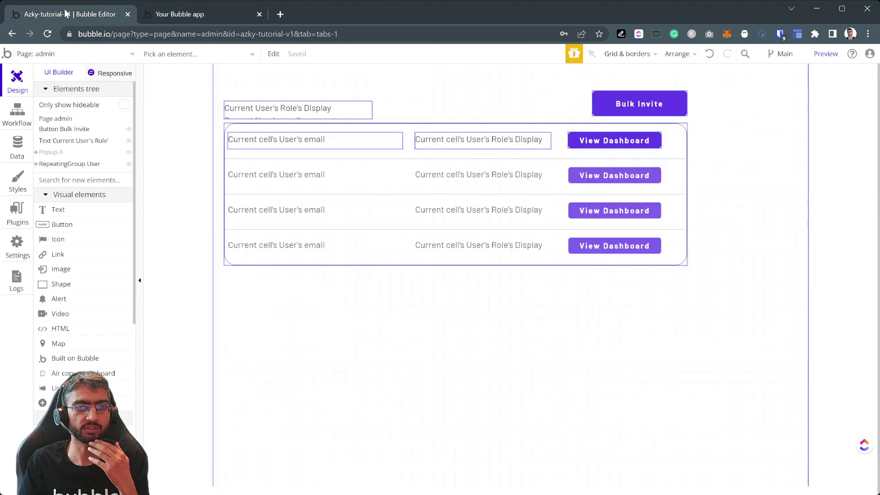
click(18, 146)
- Refresh the All Users table until the four new example accounts with their roles appear
click(314, 215)
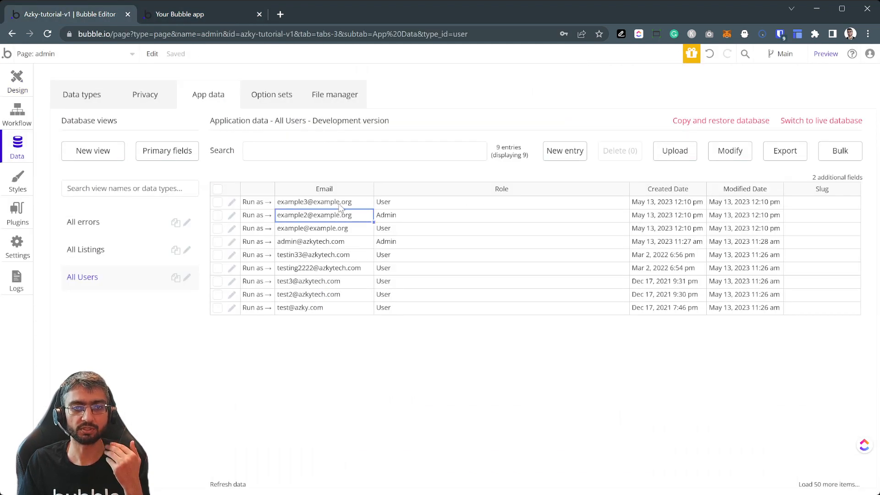
click(383, 201)
click(331, 205)
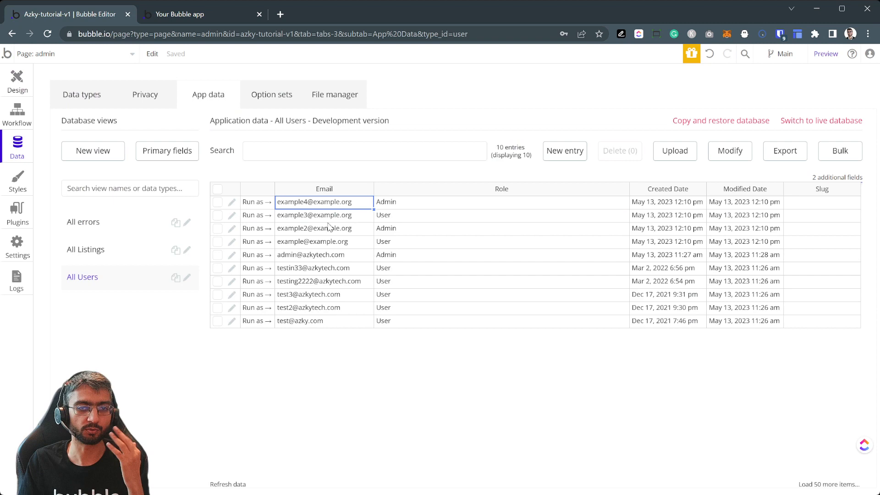
click(318, 219)
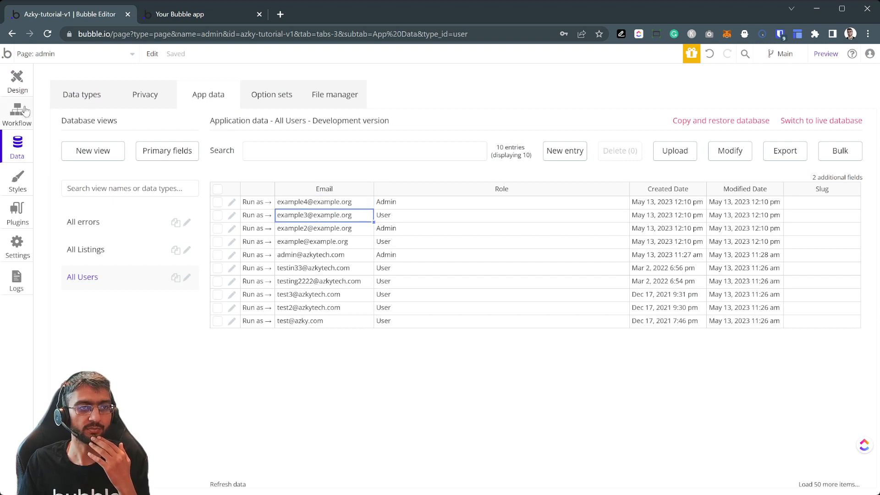
- Show Popup A in the Design tab and select its multiline email input
click(17, 86)
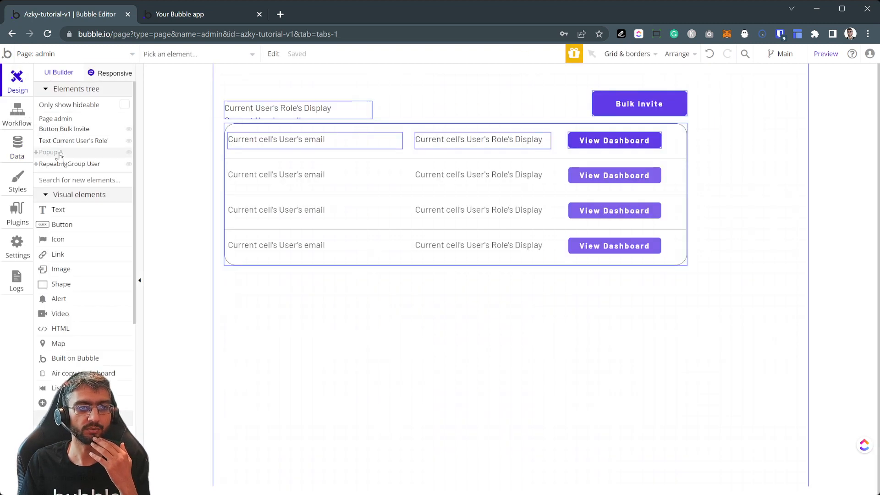
click(51, 152)
click(467, 192)
drag(598, 141, 241, 89)
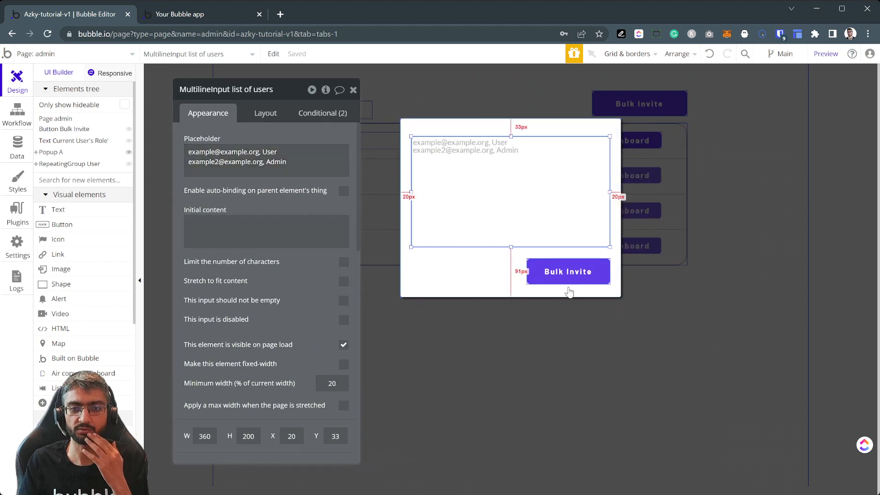
- Inspect the Bulk Invite button and input settings, then jump to the button's click workflow
click(568, 272)
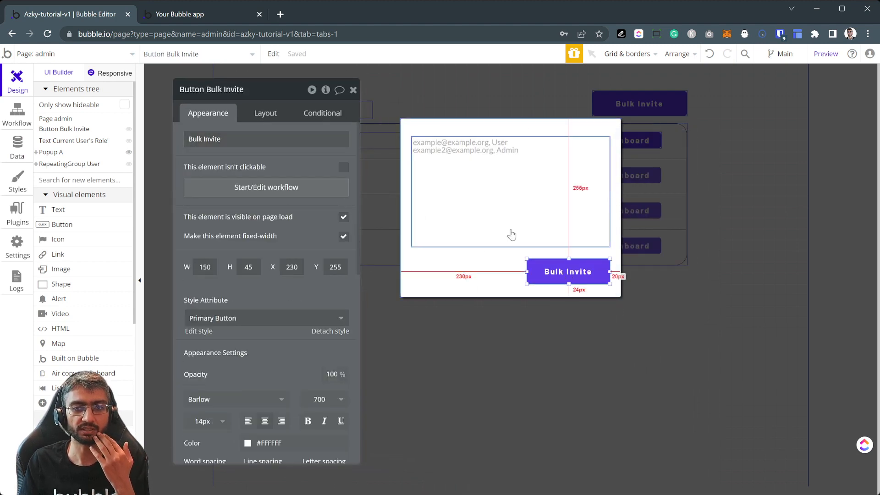
click(457, 210)
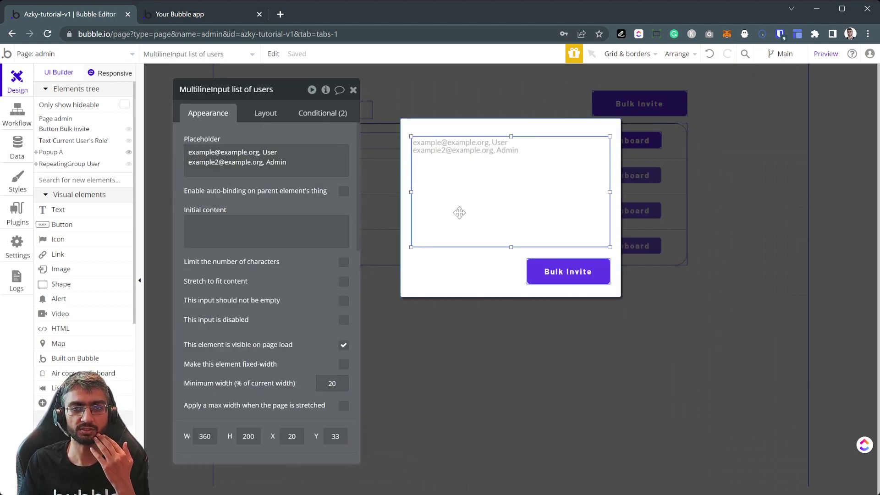
click(541, 271)
key(ctrl+k)
- Review the Schedule API Workflow new_signup step and the list expression it runs on
click(189, 117)
drag(248, 88, 557, 104)
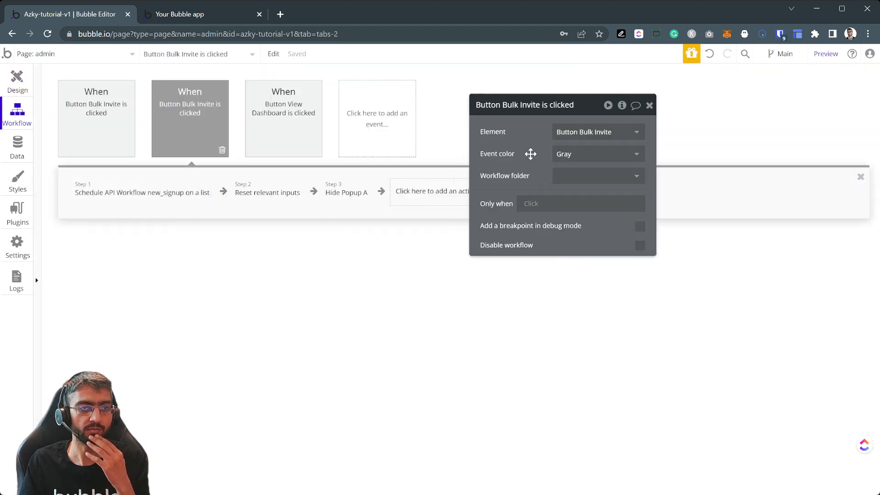
click(124, 198)
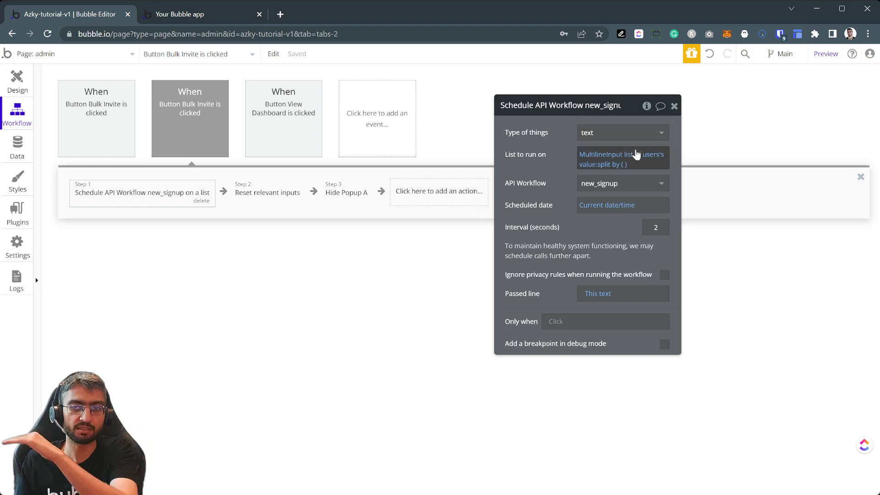
mouse_move(622, 154)
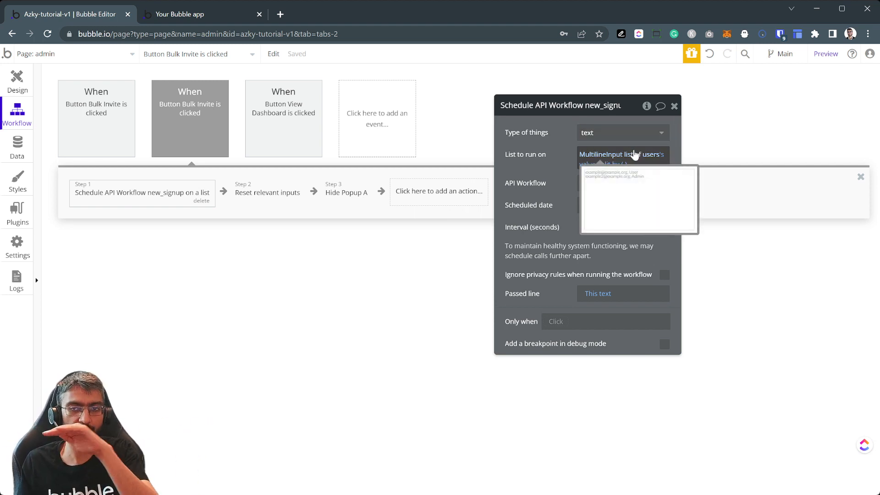
click(633, 154)
click(550, 154)
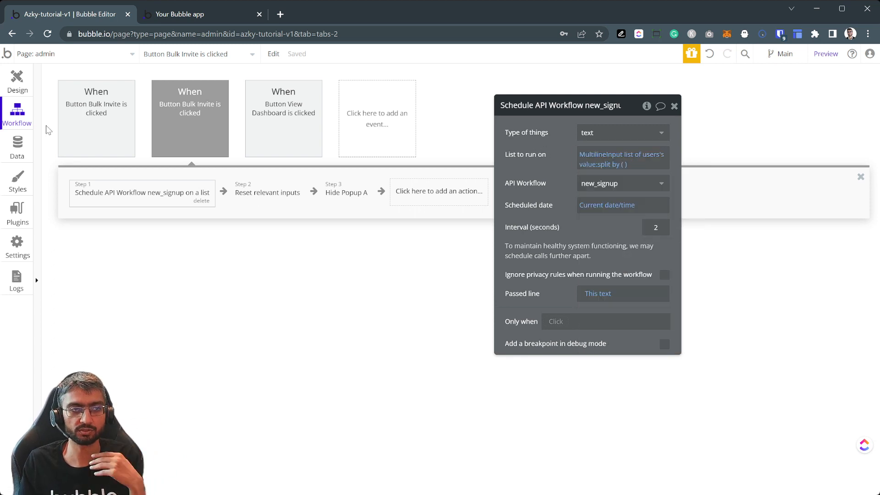
- Check the multiline input in the design, then return to the workflow editor
click(17, 80)
click(507, 191)
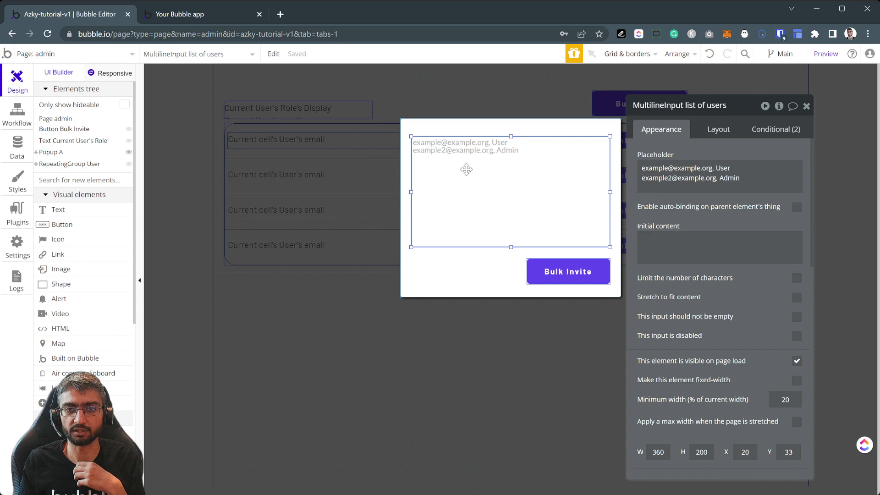
click(16, 113)
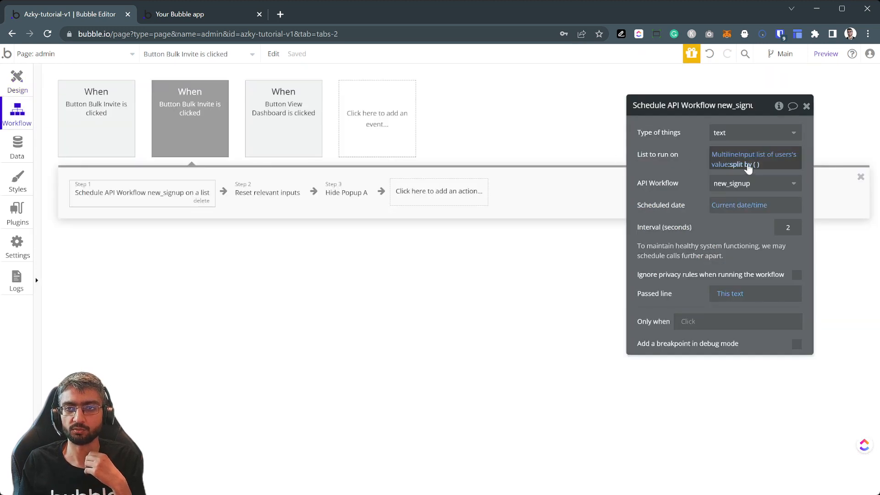
- Set the ':split by' text separator to a line break so each line becomes a list item
click(748, 165)
click(536, 152)
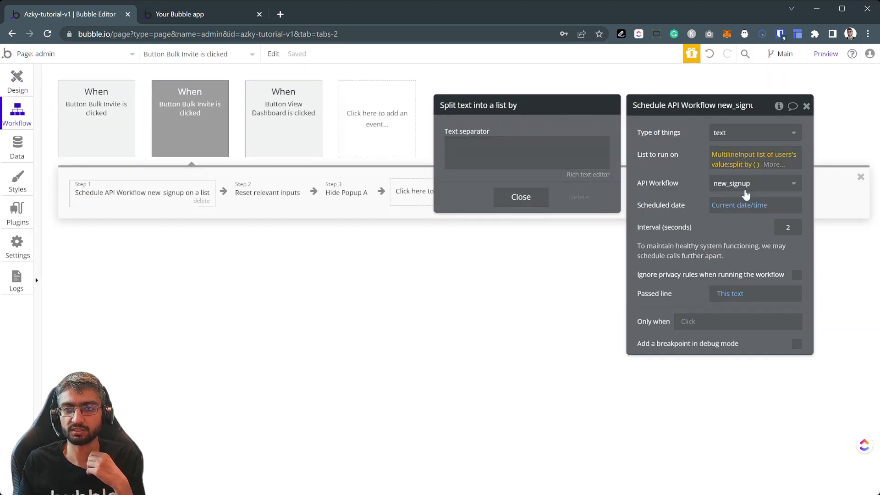
click(526, 142)
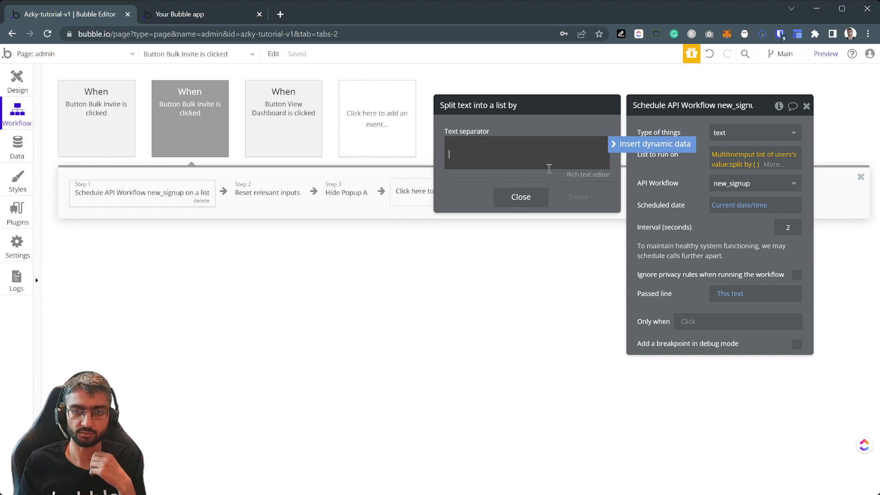
key(Return)
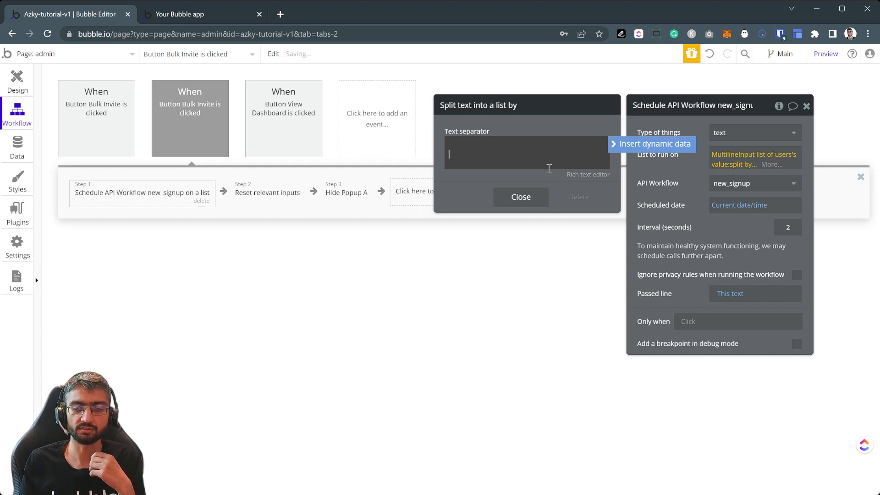
click(526, 153)
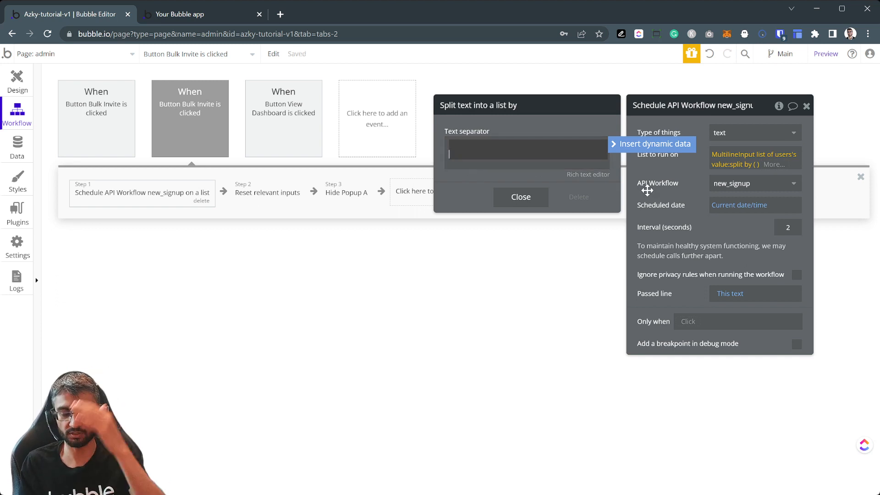
- Fill the running app's Bulk Invite form with the example email-and-role lines
click(179, 14)
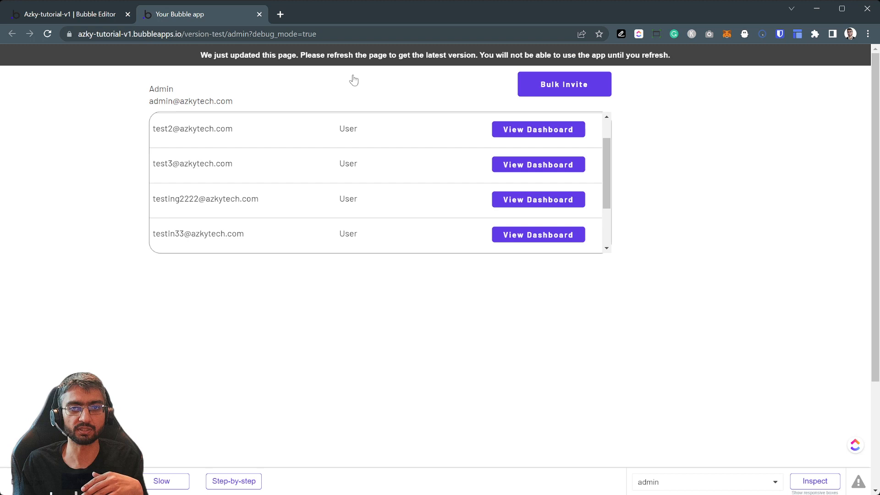
click(565, 88)
click(413, 147)
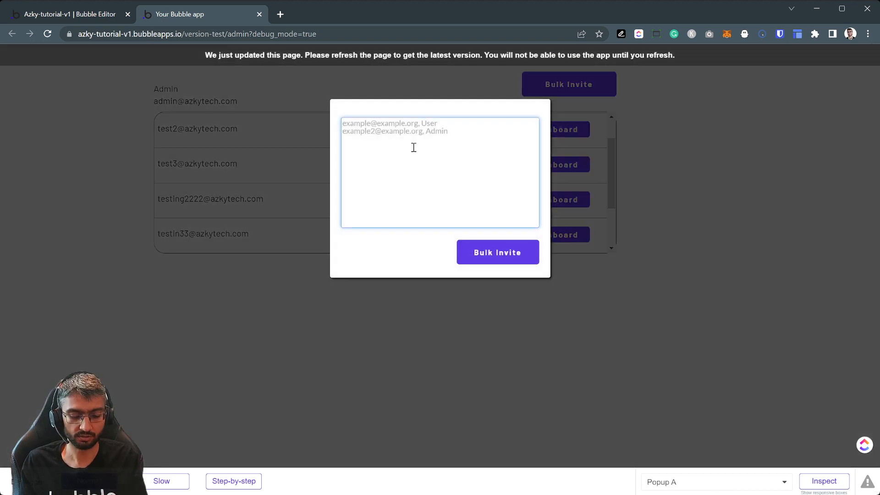
key(ctrl+v)
key(ctrl+v)
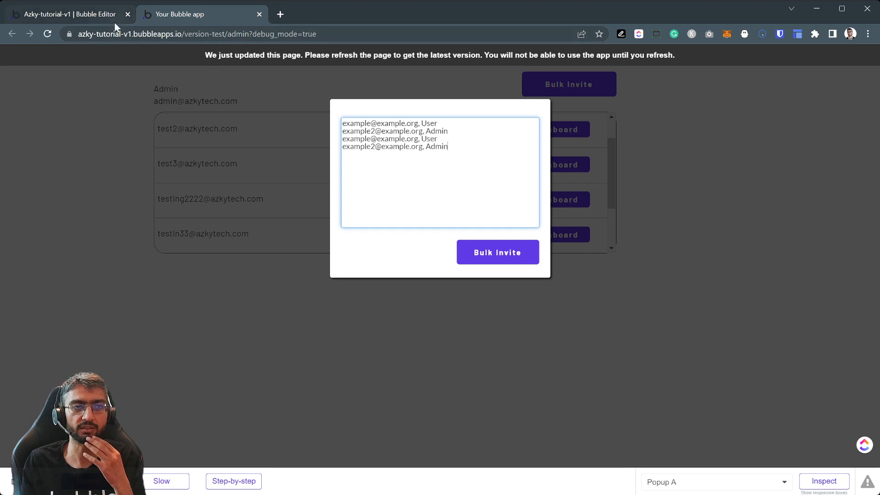
- Review in the editor how each split line is passed to new_signup as This text
click(70, 14)
click(730, 293)
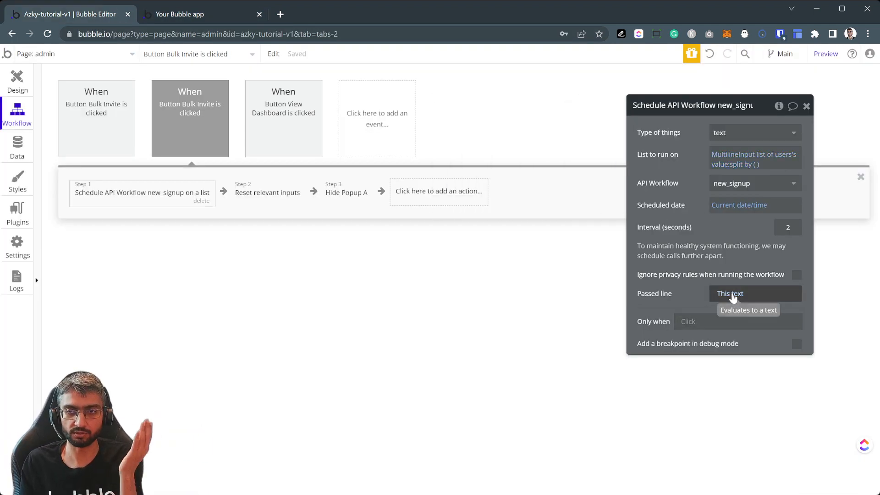
click(482, 275)
- Switch the editor to Backend workflows and open the new_signup workflow's settings
click(83, 56)
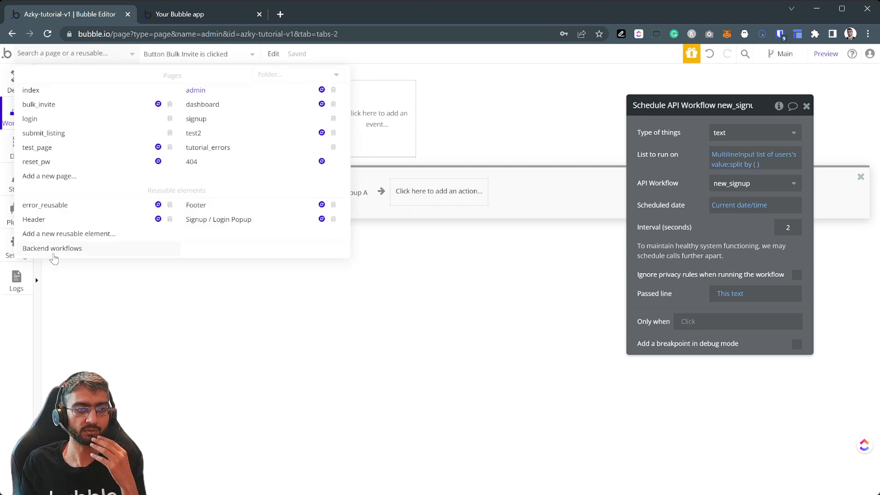
click(52, 248)
click(90, 138)
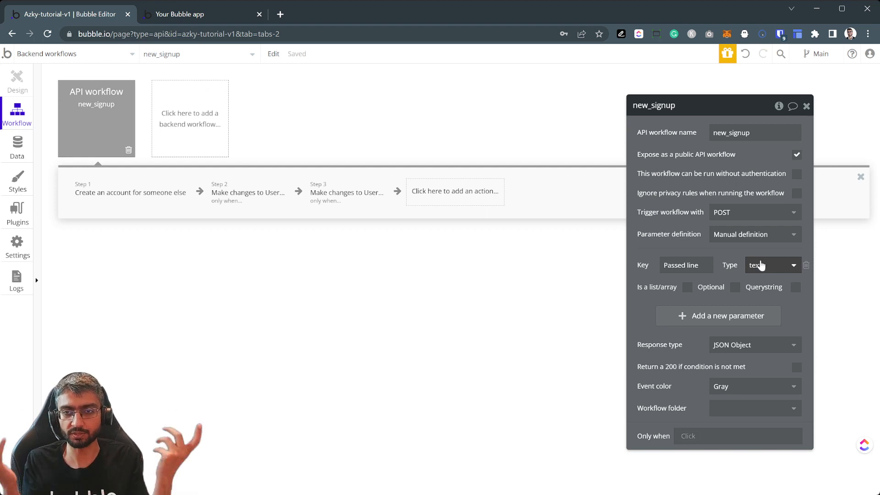
- Compare an invite line in the app with new_signup's account-creation and role-setting steps
click(179, 13)
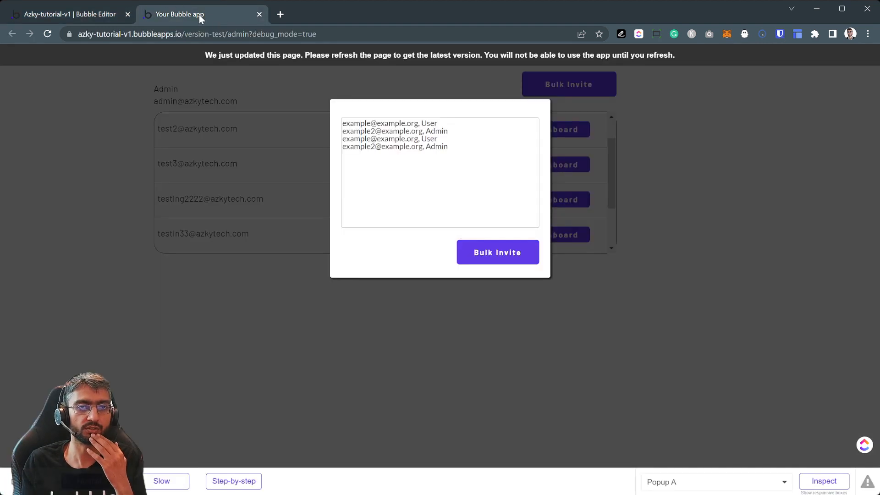
click(454, 126)
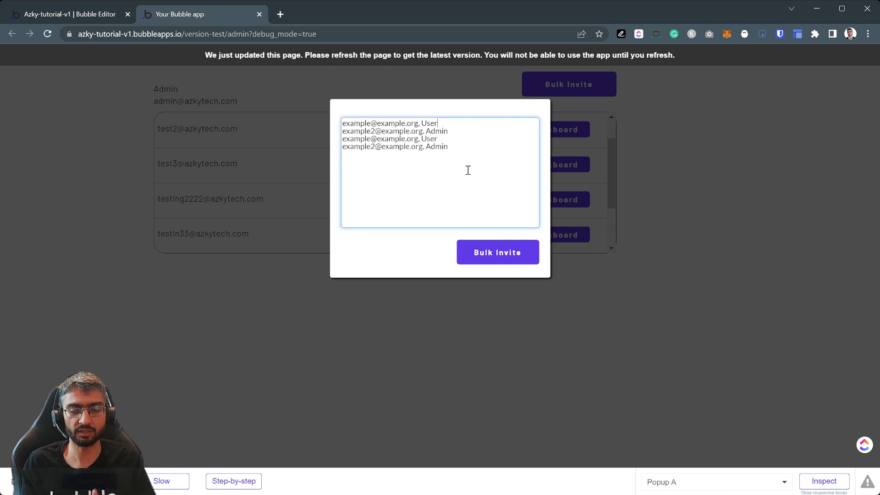
drag(418, 122, 420, 131)
click(69, 13)
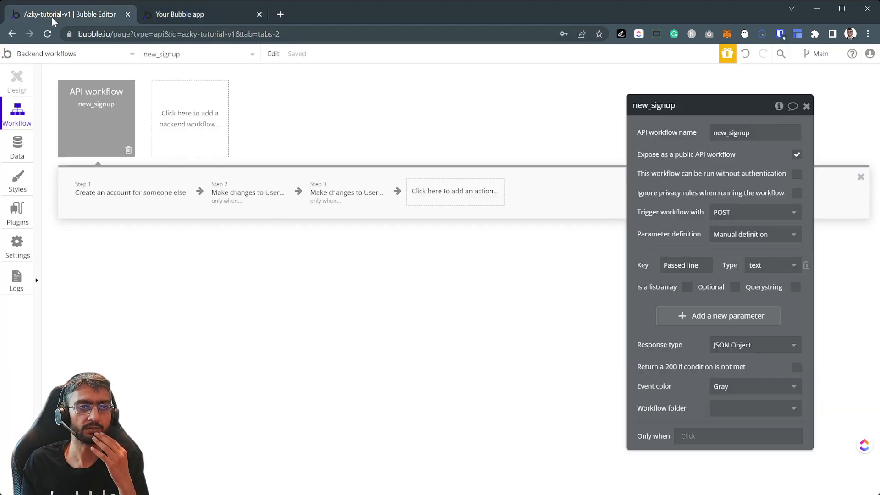
click(153, 189)
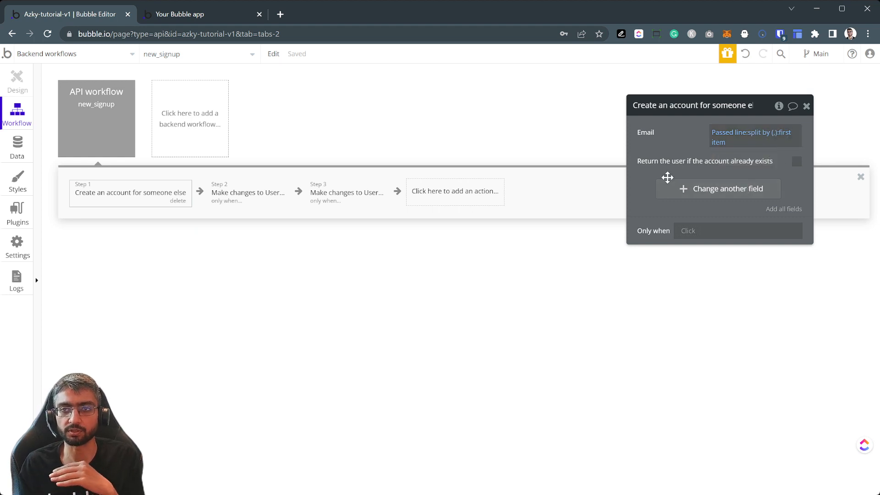
click(248, 192)
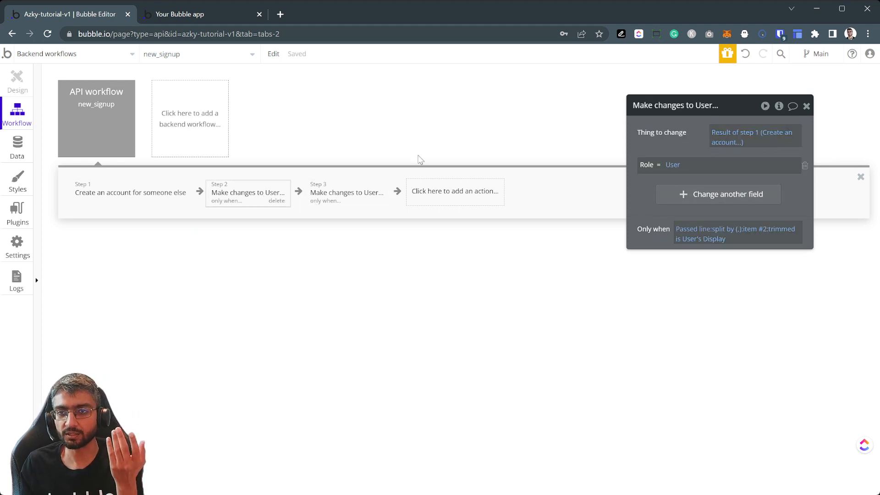
- Return to the running app and select the invite text in the popup
click(179, 14)
click(475, 142)
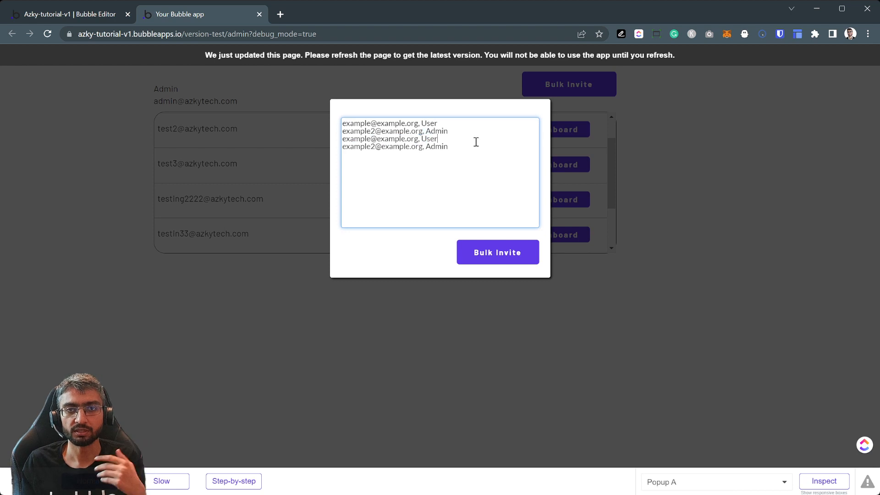
drag(450, 147, 342, 122)
- Select the role word User on an invite line and check it against Step 2's trimmed-second-item condition
click(442, 132)
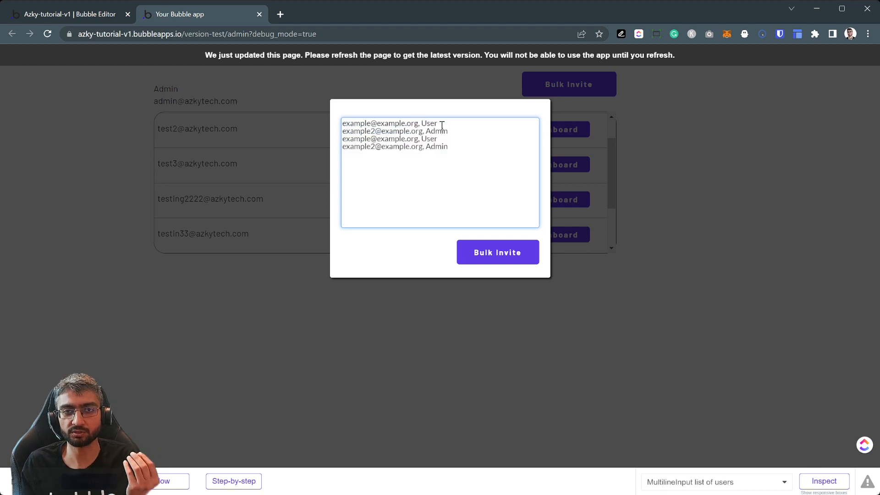
click(69, 14)
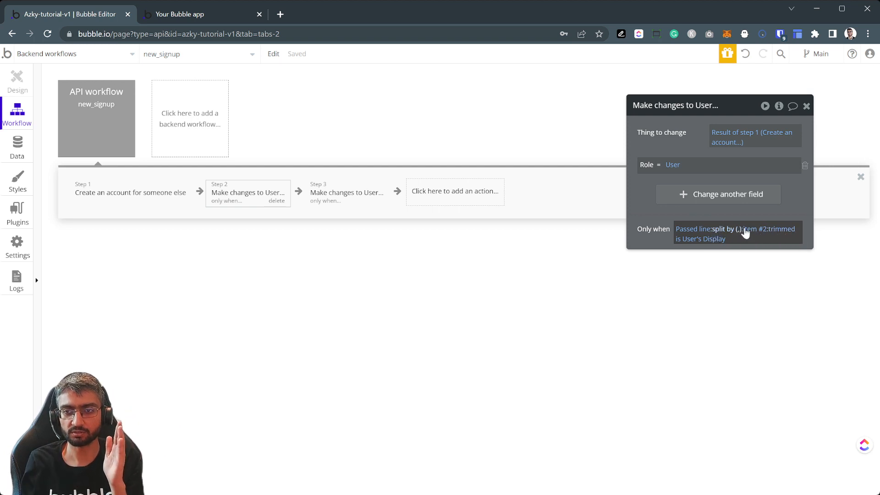
click(208, 17)
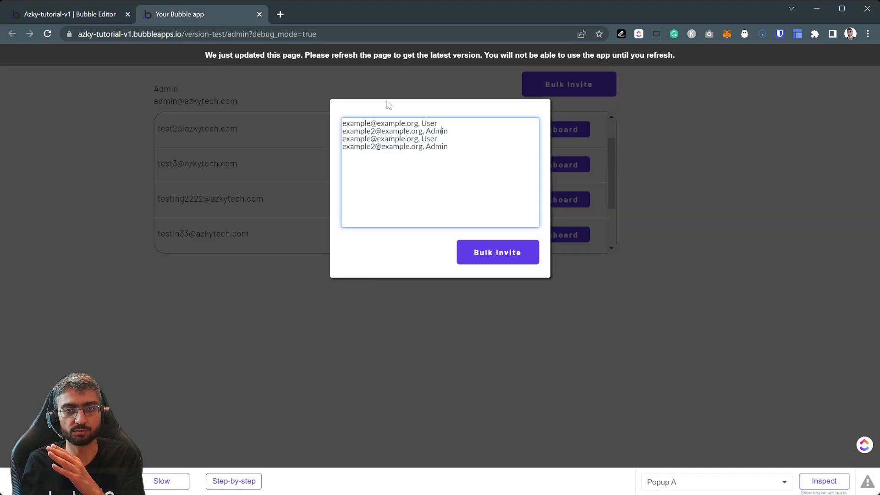
drag(422, 123, 452, 123)
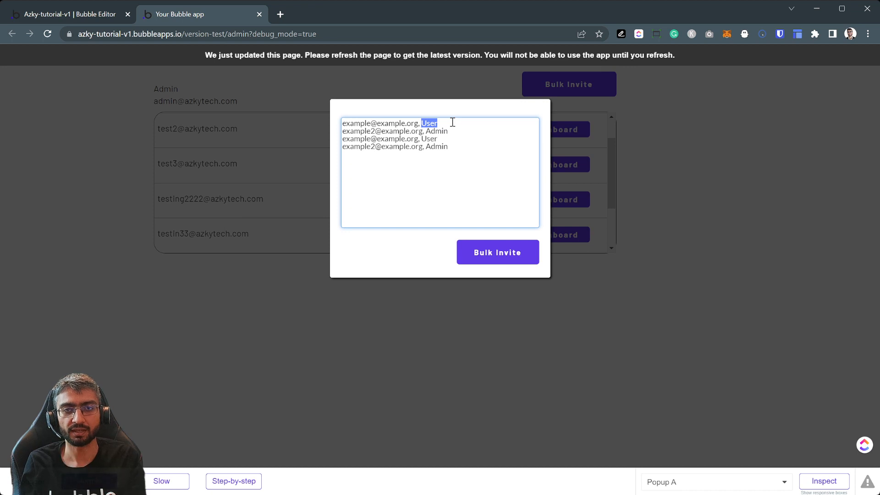
click(452, 122)
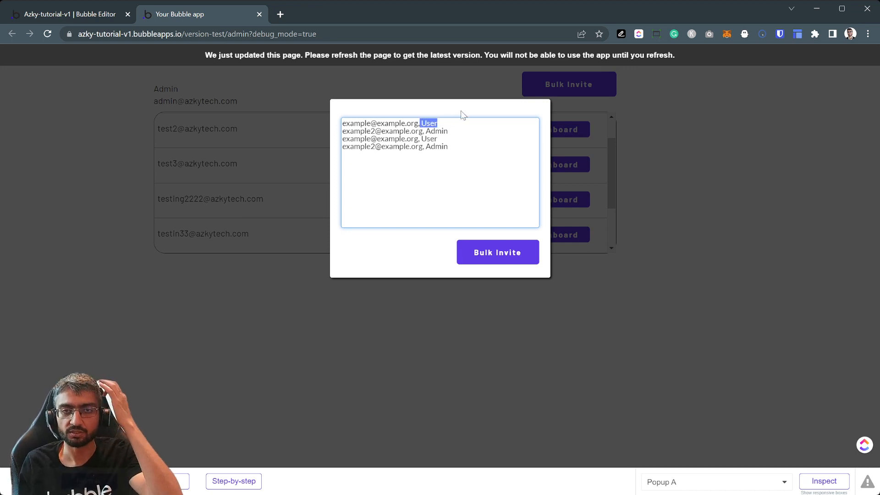
key(shift+Right)
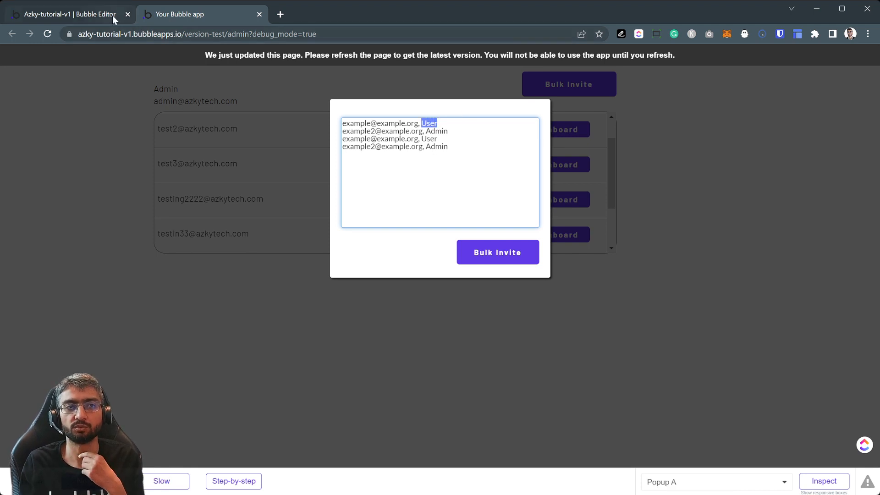
click(97, 15)
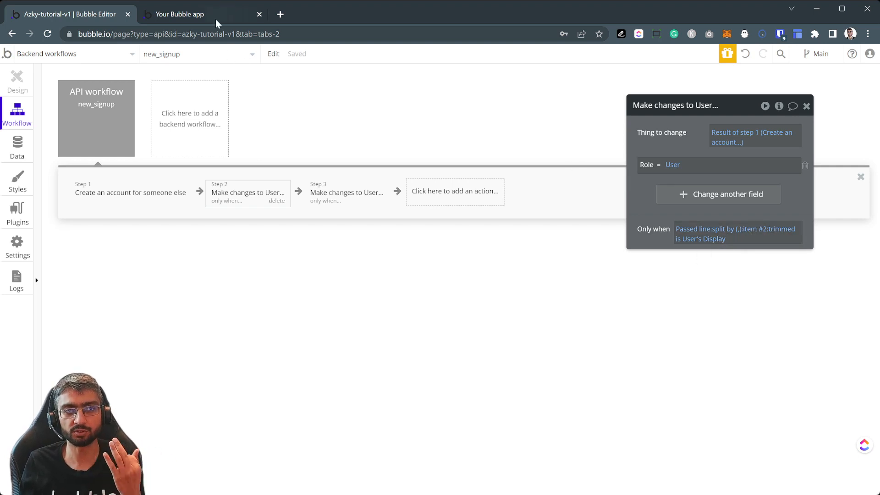
- Reload the admin page, send a bulk invite for example22 (User) and example23 (Admin), and return to the editor
click(179, 14)
key(F5)
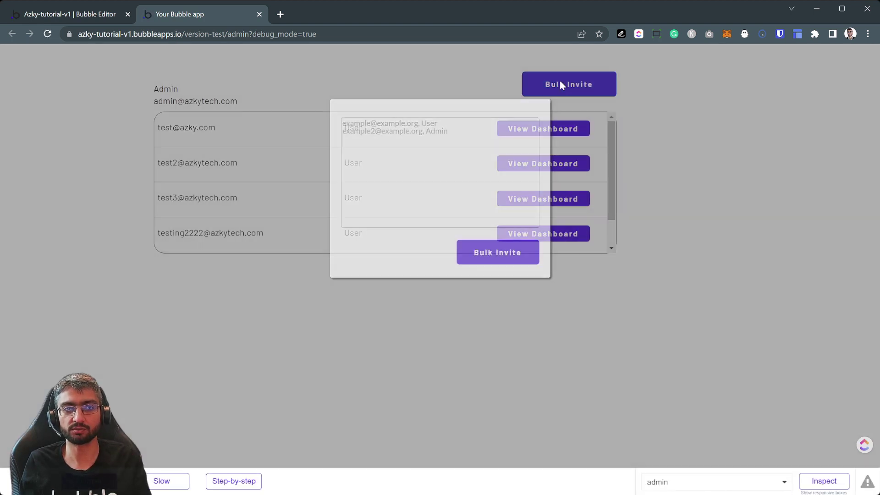
click(569, 83)
click(435, 126)
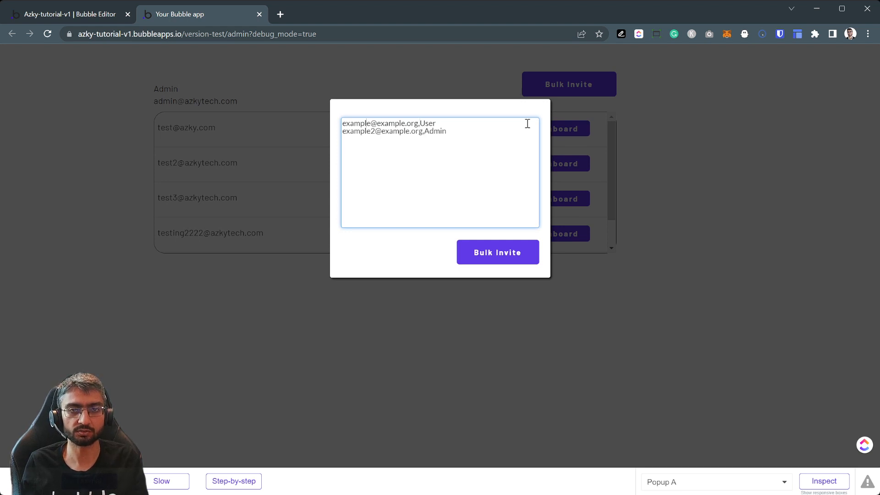
text(22)
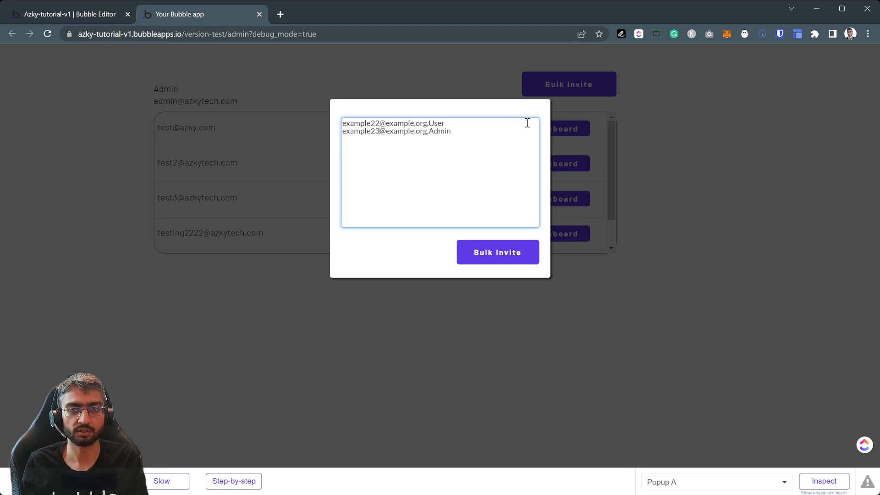
click(497, 253)
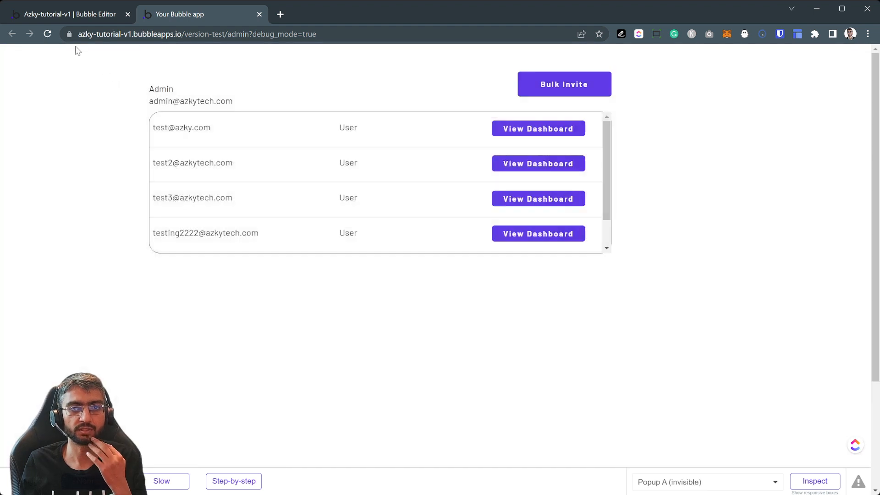
click(68, 16)
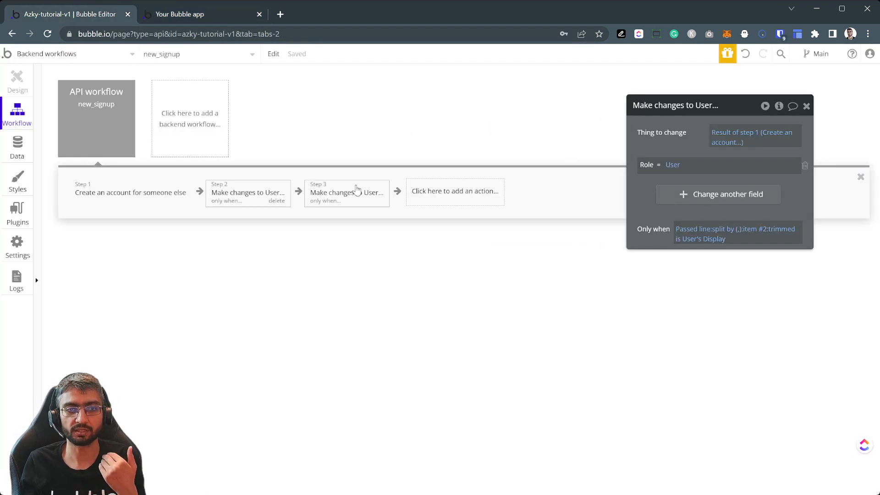
- Glance at the app's Bulk Invite form, then return to the new_signup backend workflow
click(135, 195)
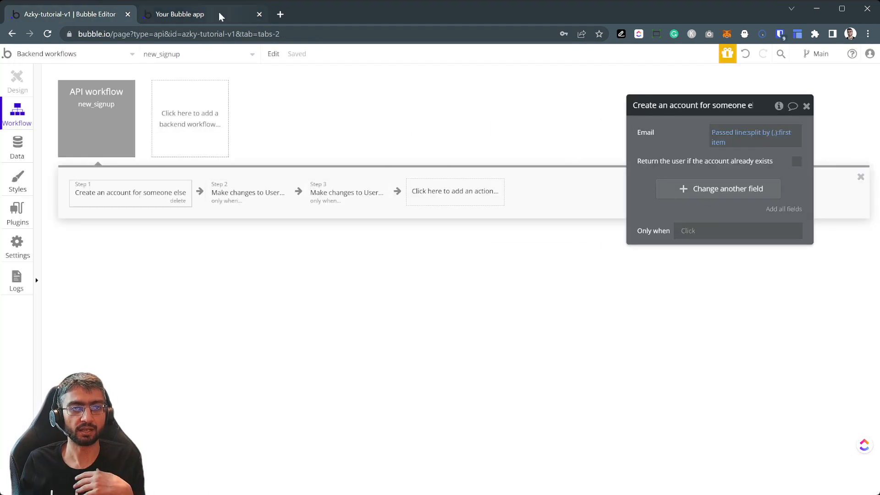
click(207, 14)
click(530, 84)
click(447, 127)
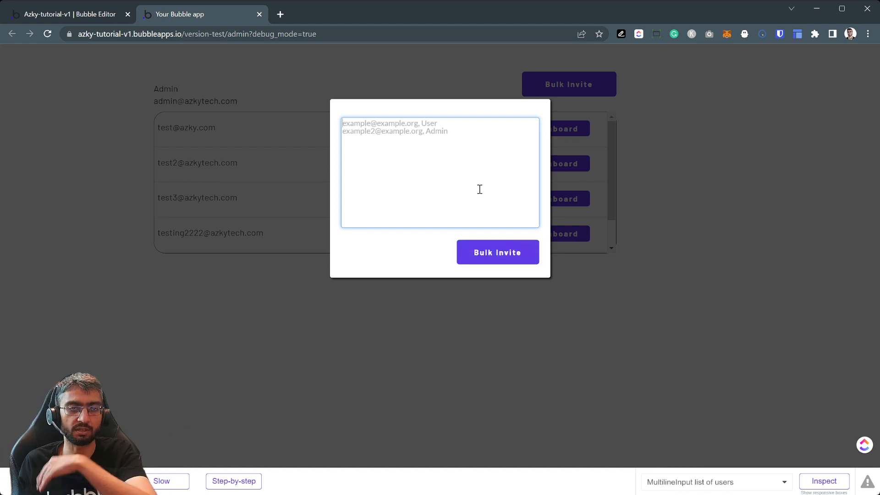
click(69, 14)
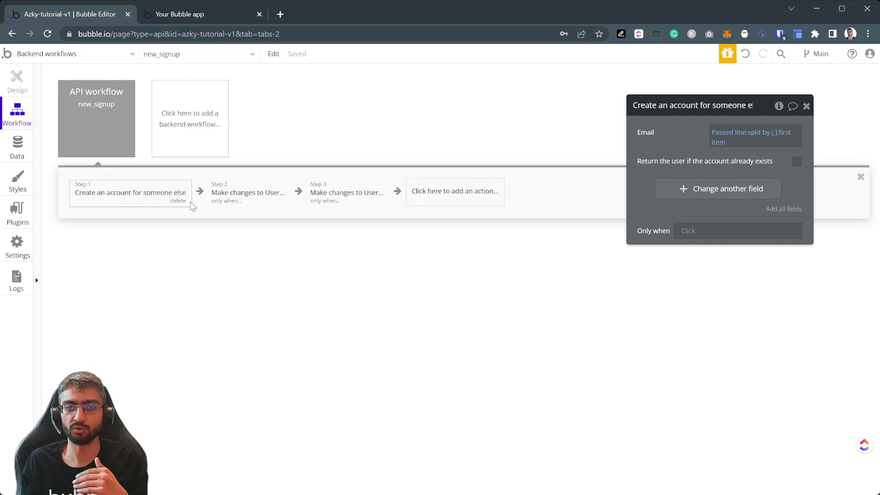
- Add step 4 'Assign a temp password' with User set to Result of step 1
click(451, 195)
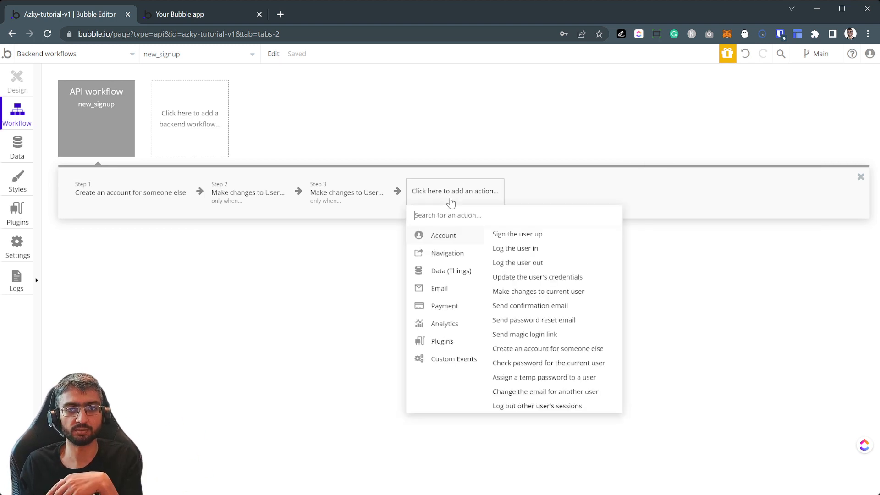
text(assi)
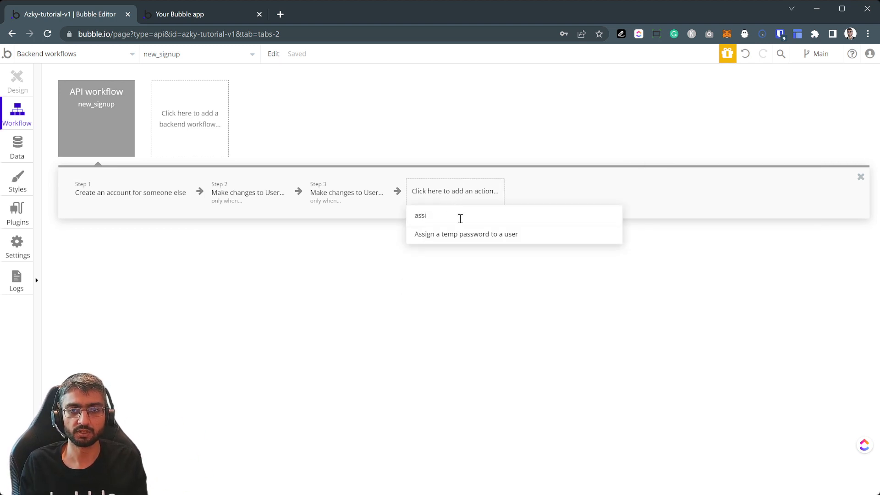
click(466, 234)
click(755, 132)
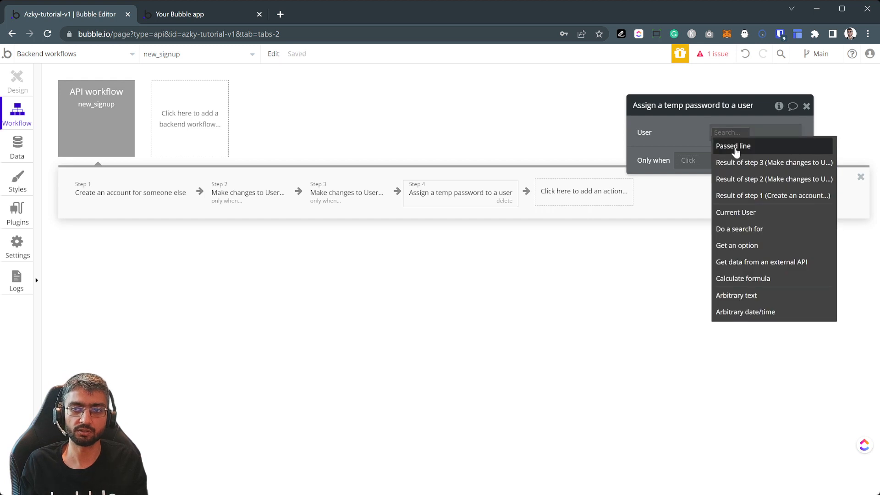
click(756, 195)
click(581, 191)
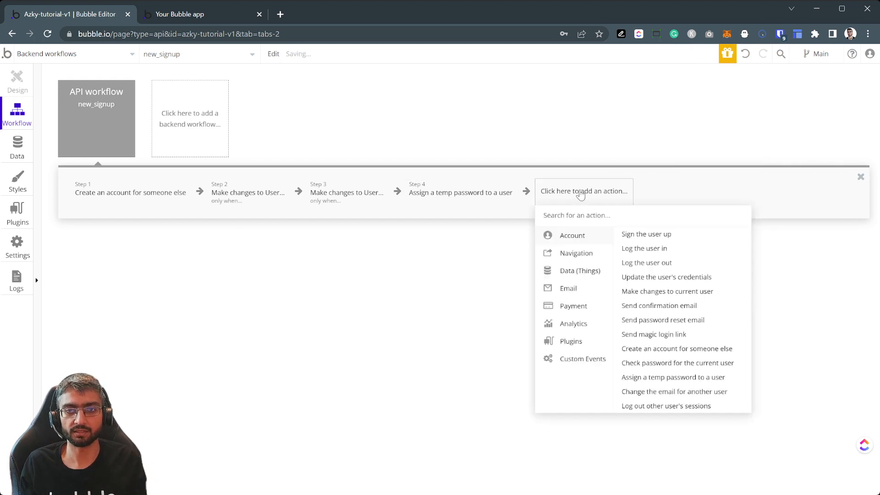
text(se)
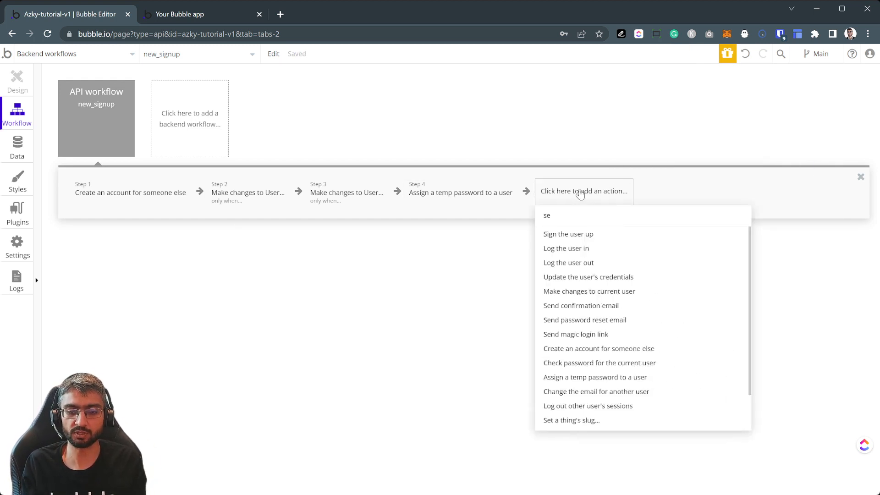
text(nd)
- Add a Send email step, start its body with 'Welcome', and copy step 1's email expression
click(558, 277)
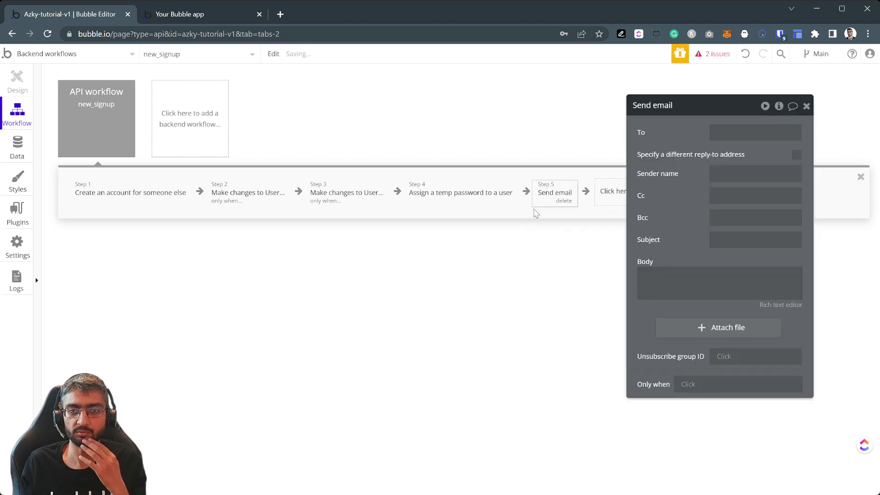
click(677, 276)
text(Welciom)
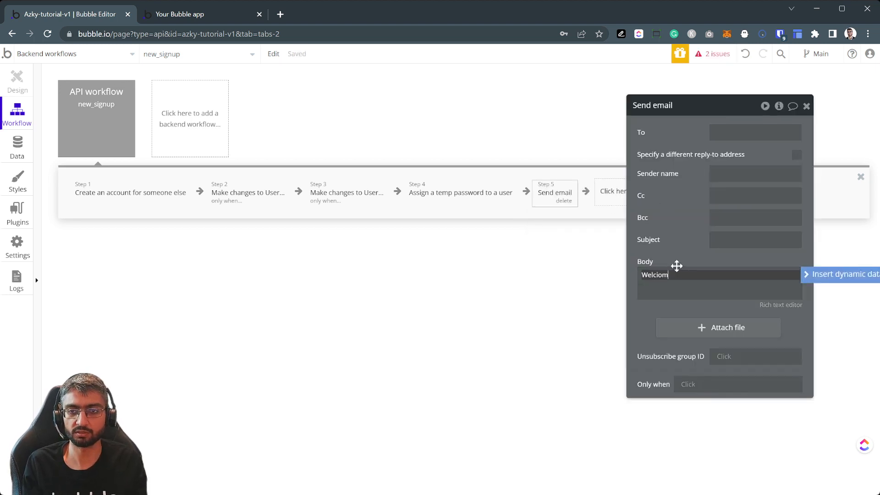
text(e)
key(Return)
key(Return)
text(Your username is)
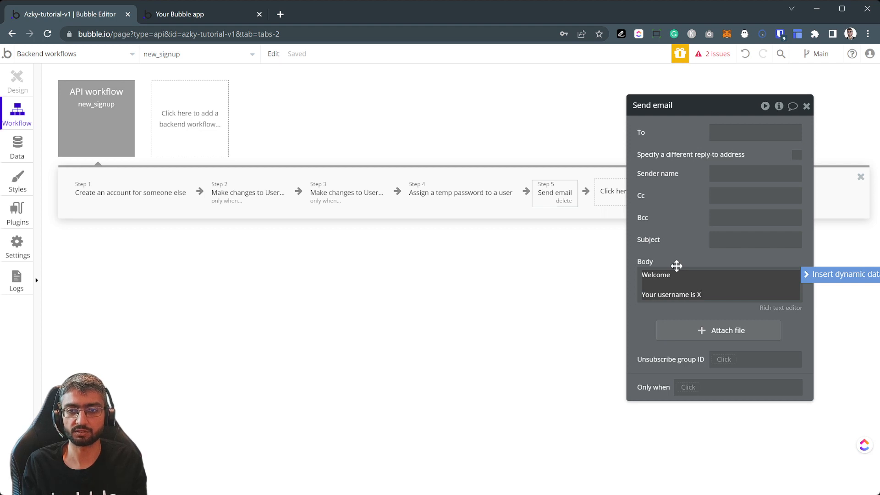
click(131, 192)
right_click(732, 134)
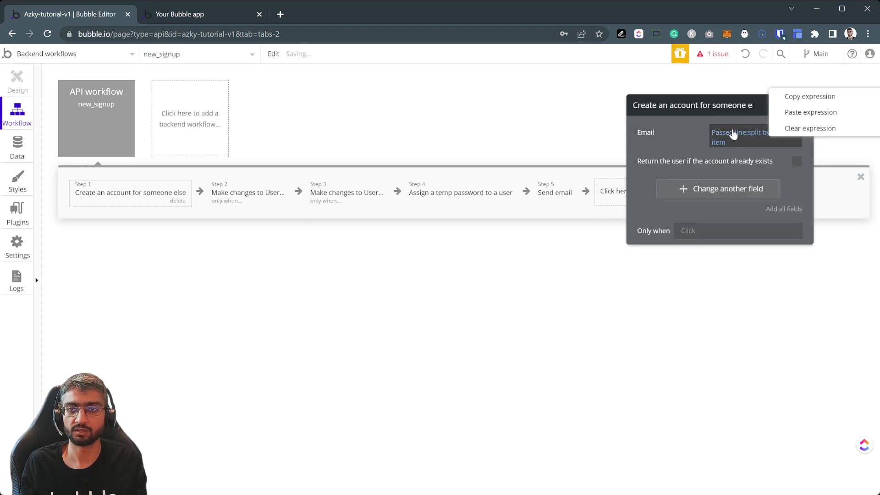
click(809, 97)
- Paste the Passed line's email expression after 'Your username is' in the body
click(554, 192)
click(708, 294)
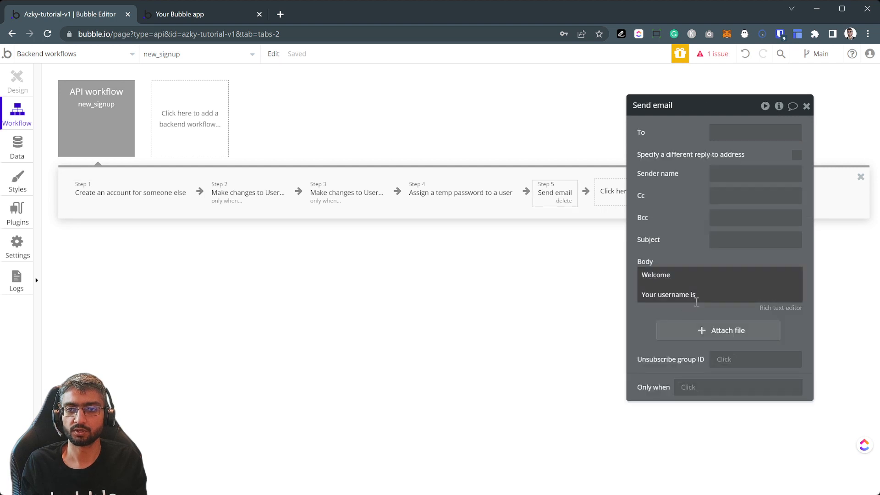
click(832, 276)
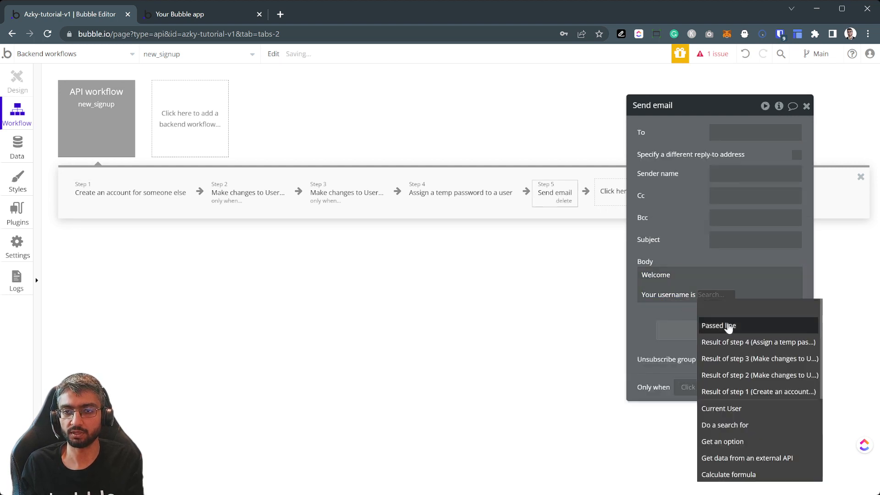
right_click(729, 296)
click(776, 276)
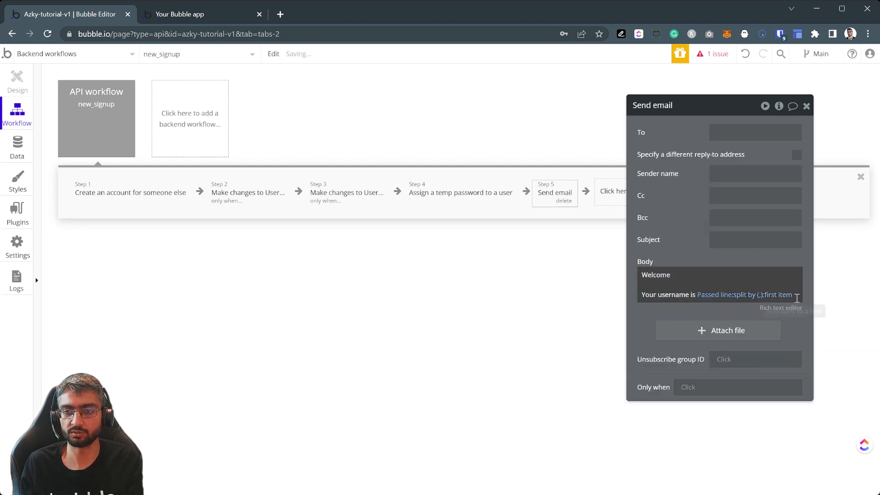
click(797, 297)
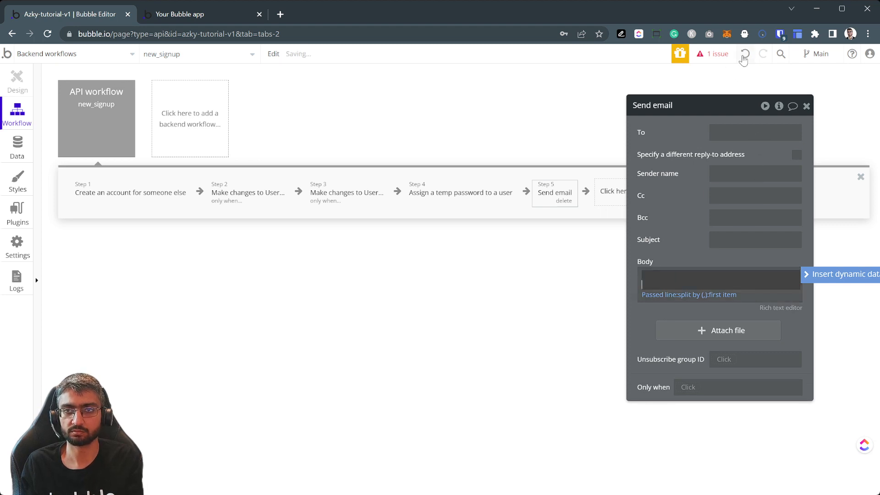
key(BackSpace)
- Add a 'Your Password is' line inserting Result of step 4's temp password
click(793, 297)
key(Return)
key(Return)
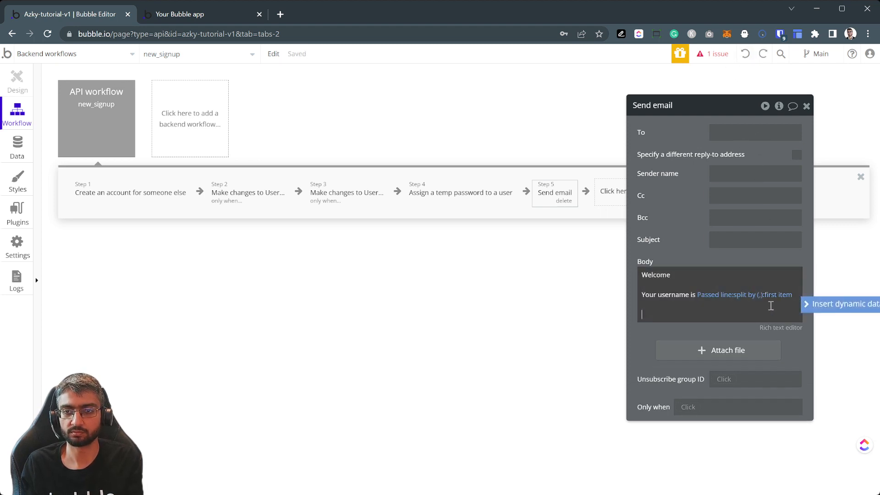
text(Your Password is)
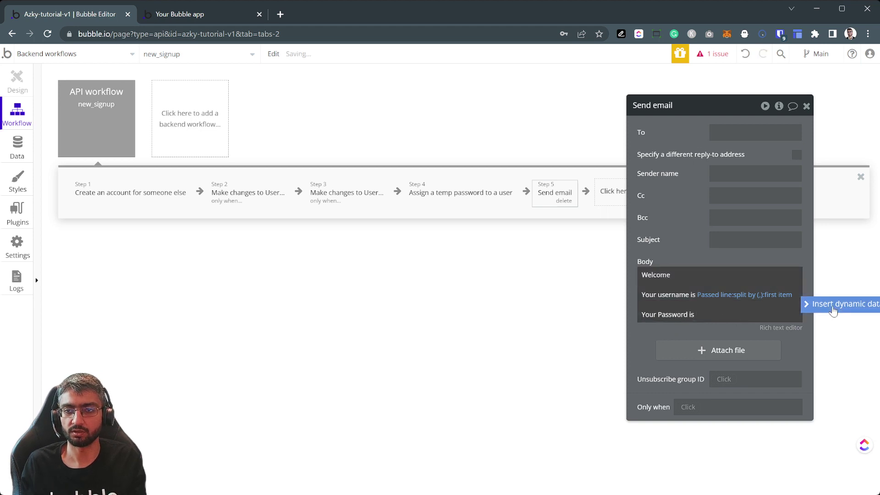
click(842, 304)
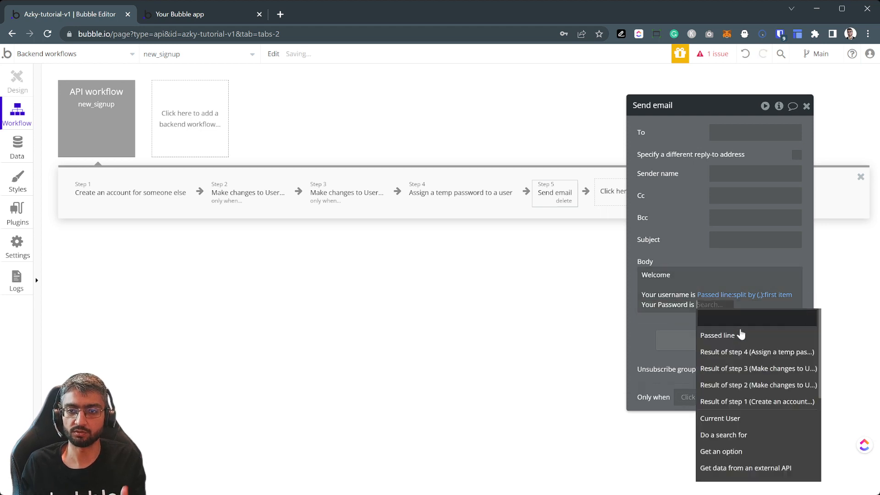
click(742, 351)
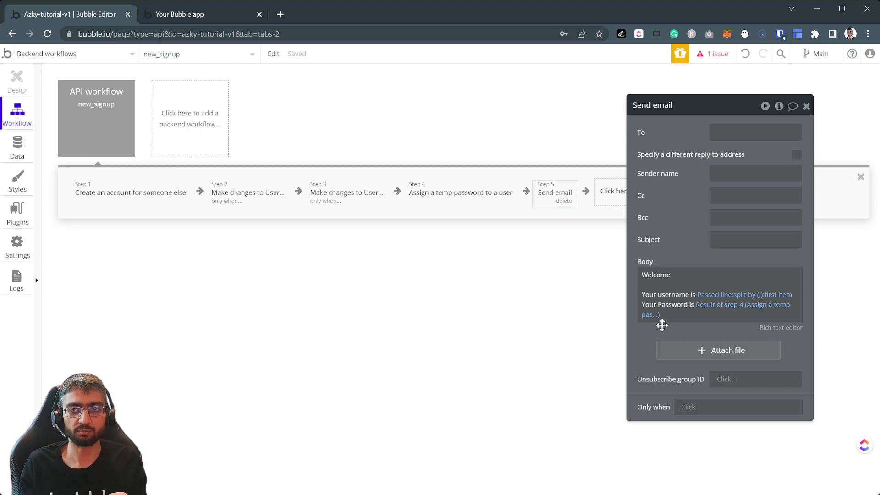
- Reload the running app's admin page and reopen the Bulk Invite popup with an empty field
click(206, 13)
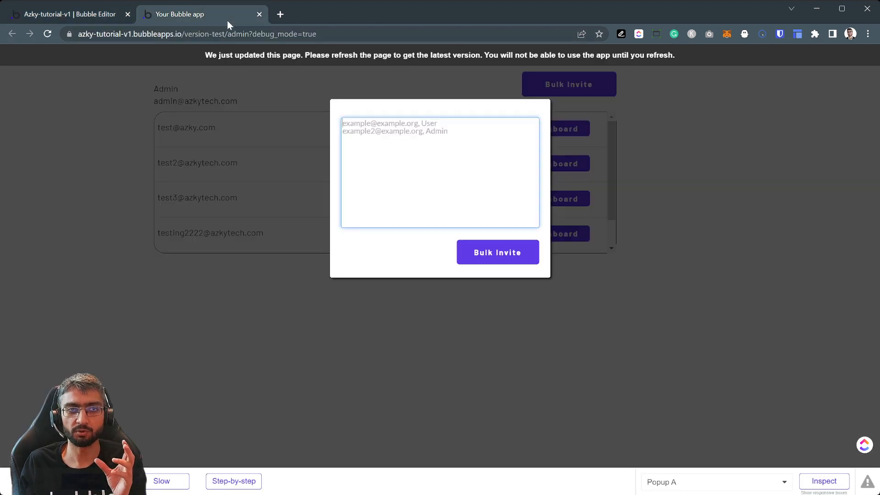
click(440, 56)
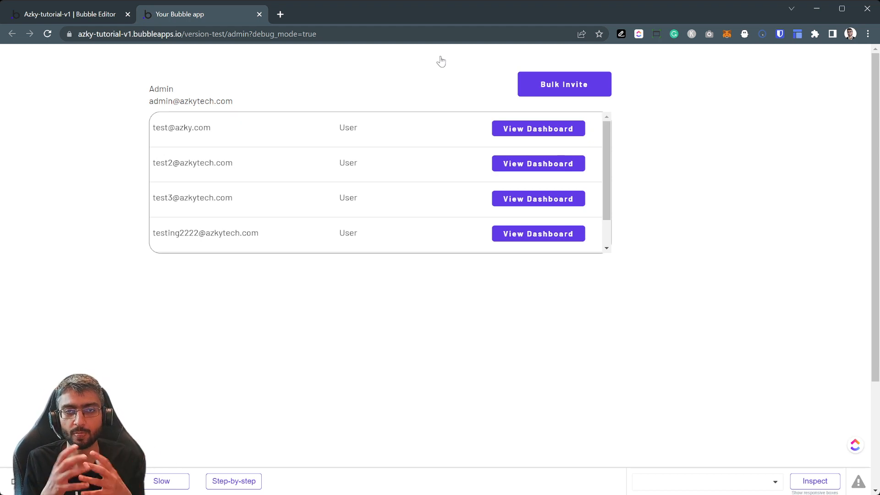
click(536, 84)
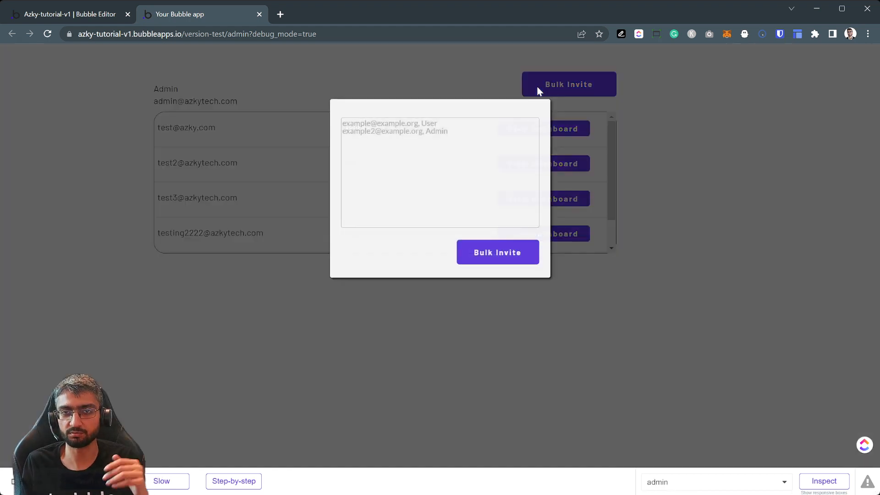